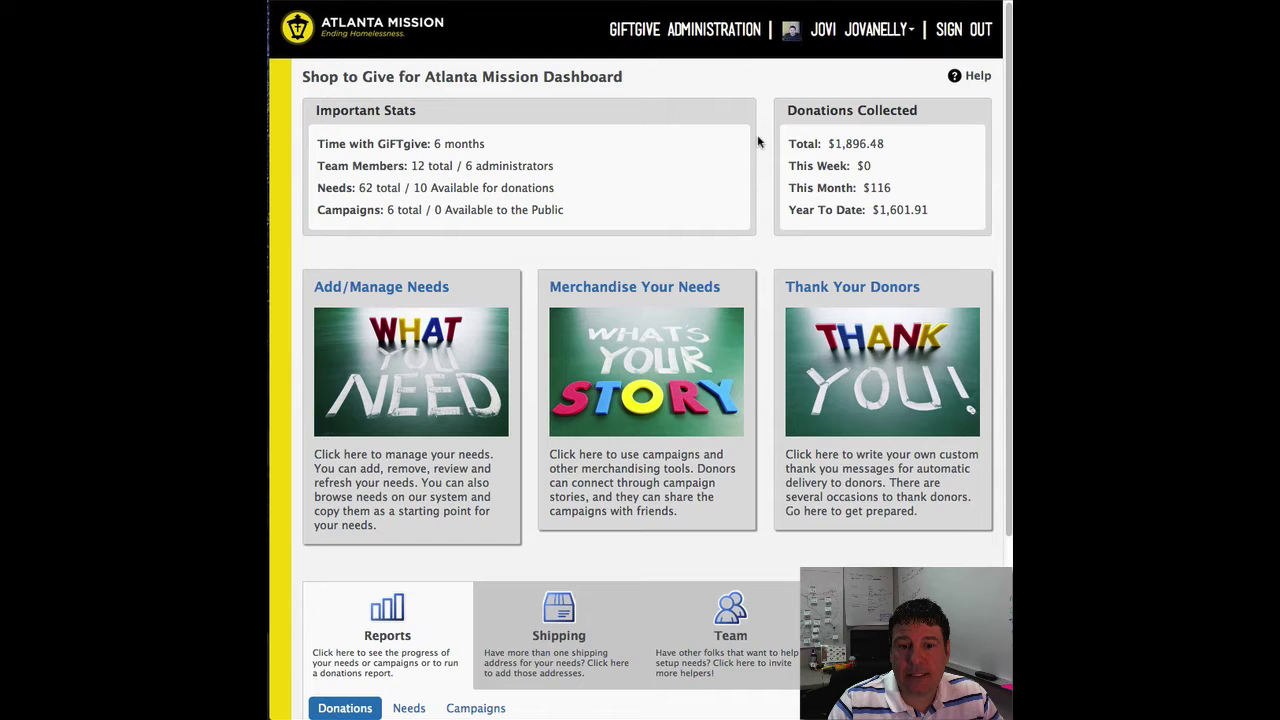
Start a donor email, sorting needs by Closed descending and ticking DISPOSABLE RAZORS and CHLORINE BLEACH
click(894, 382)
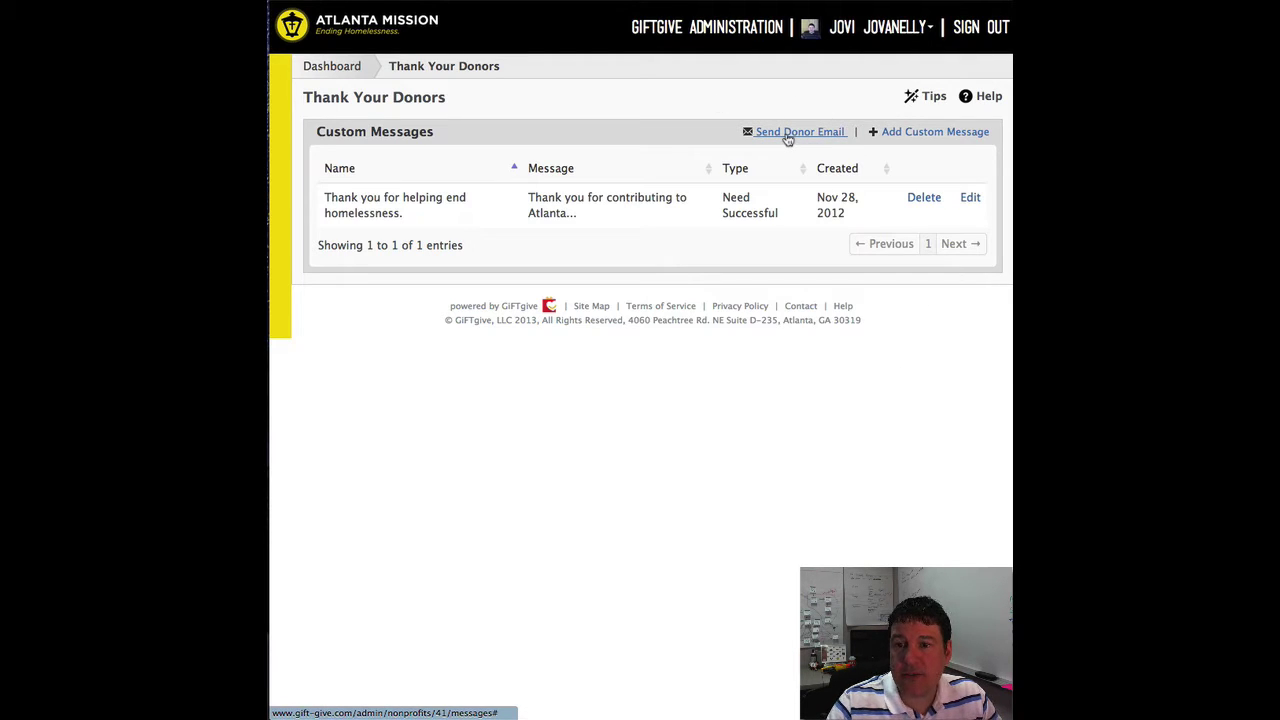
click(788, 133)
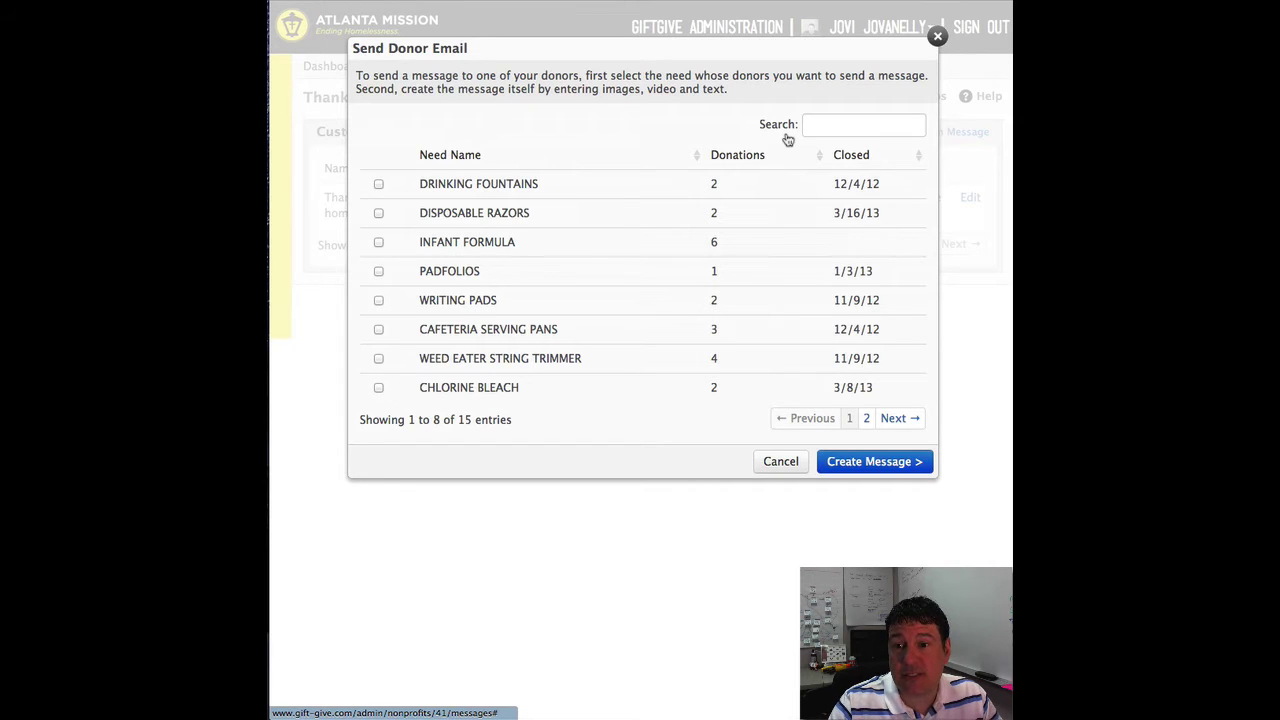
click(921, 157)
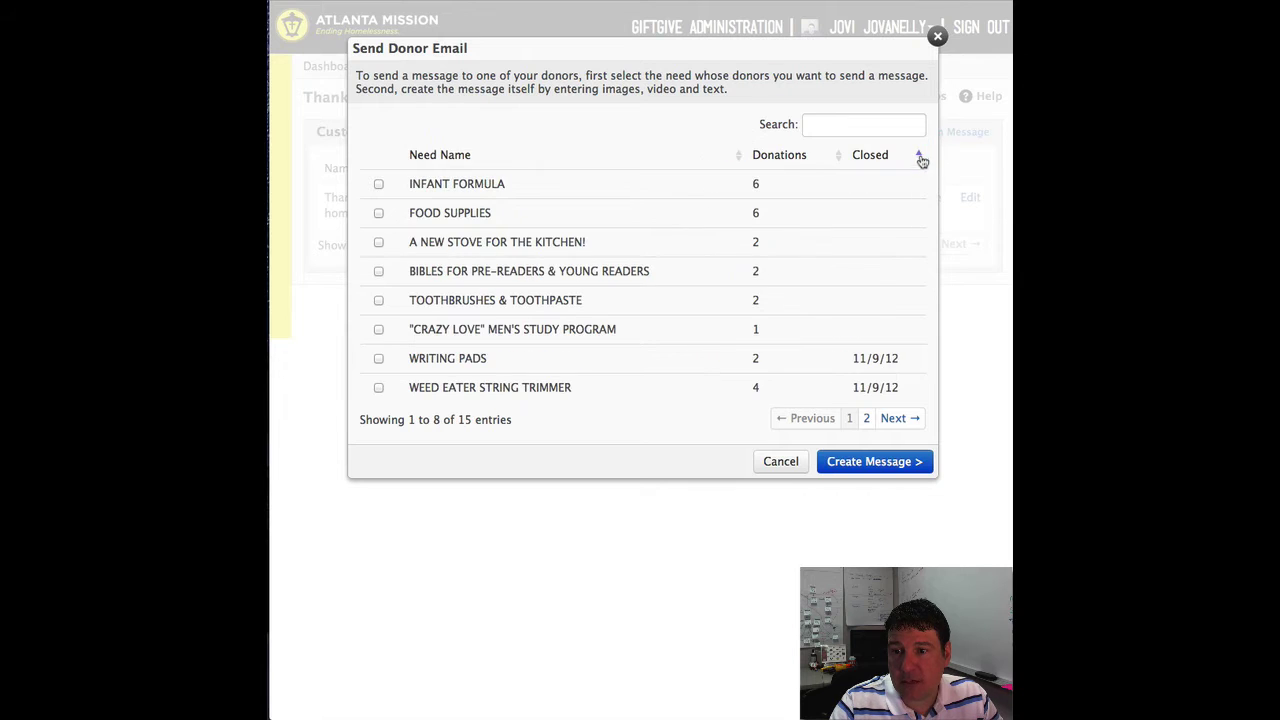
click(921, 157)
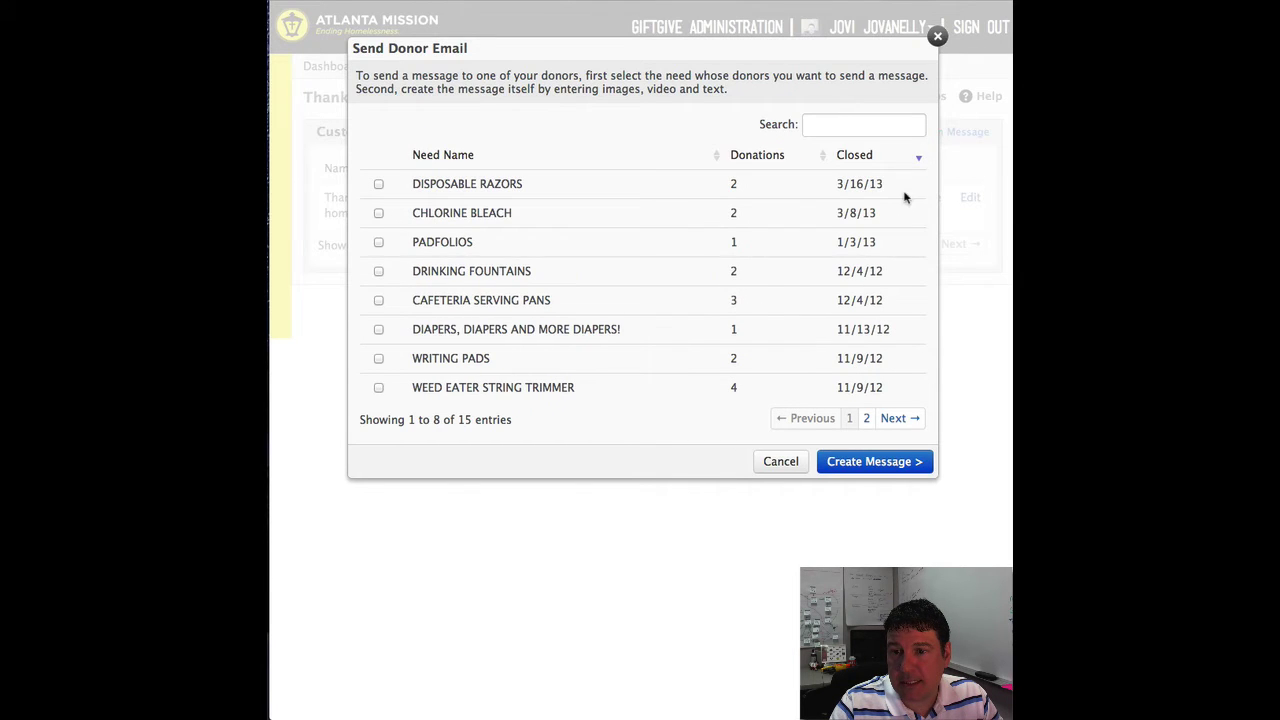
click(379, 185)
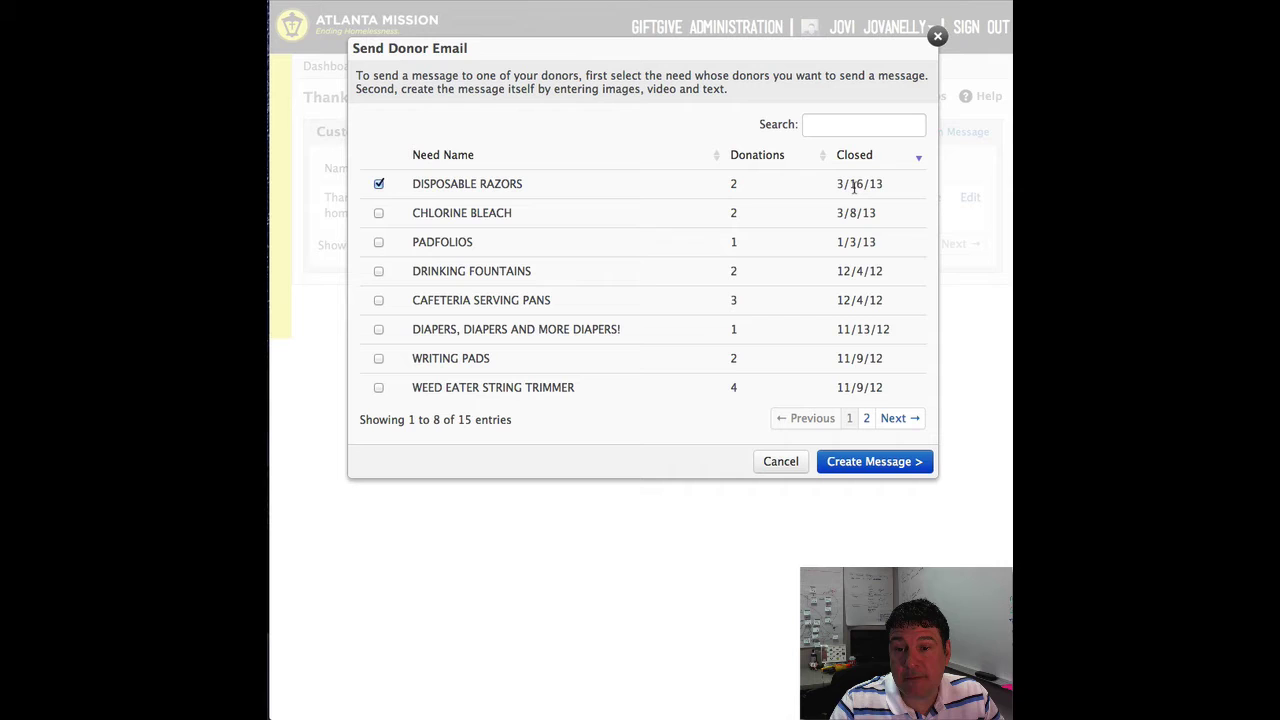
click(379, 213)
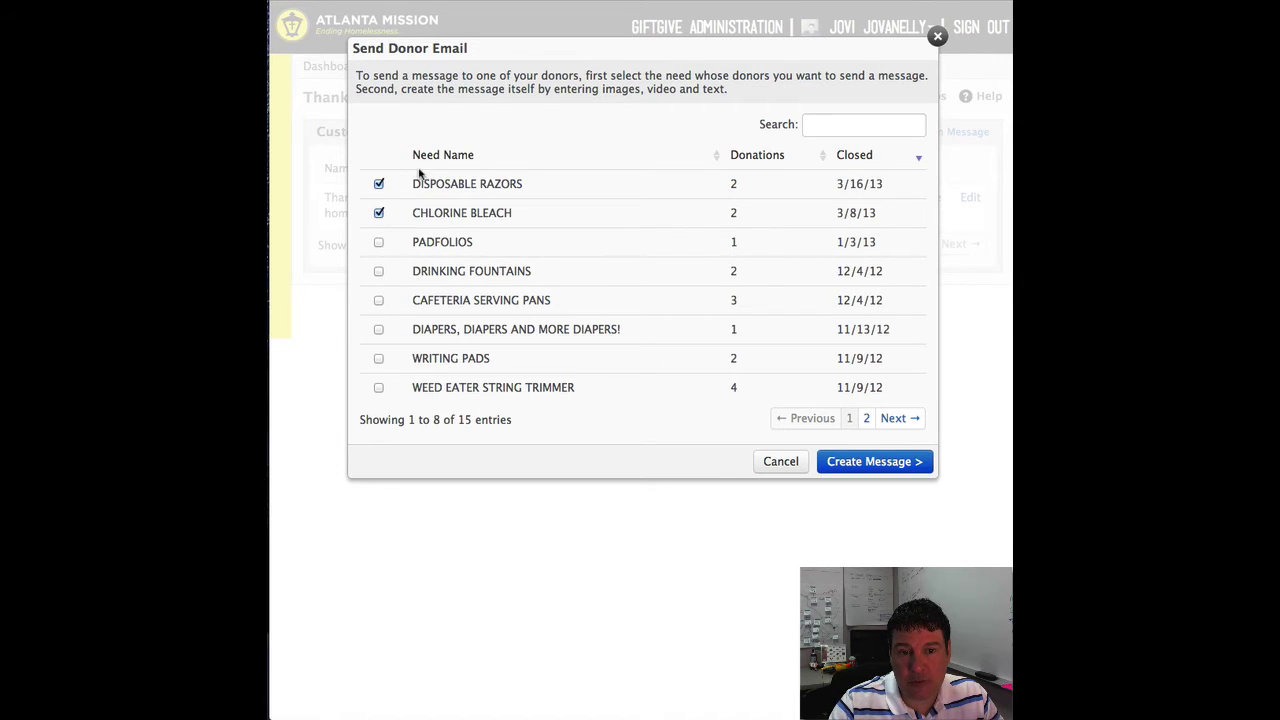
Go to Create Message, back out of the YouTube video insert, and cancel the email unsent
click(893, 465)
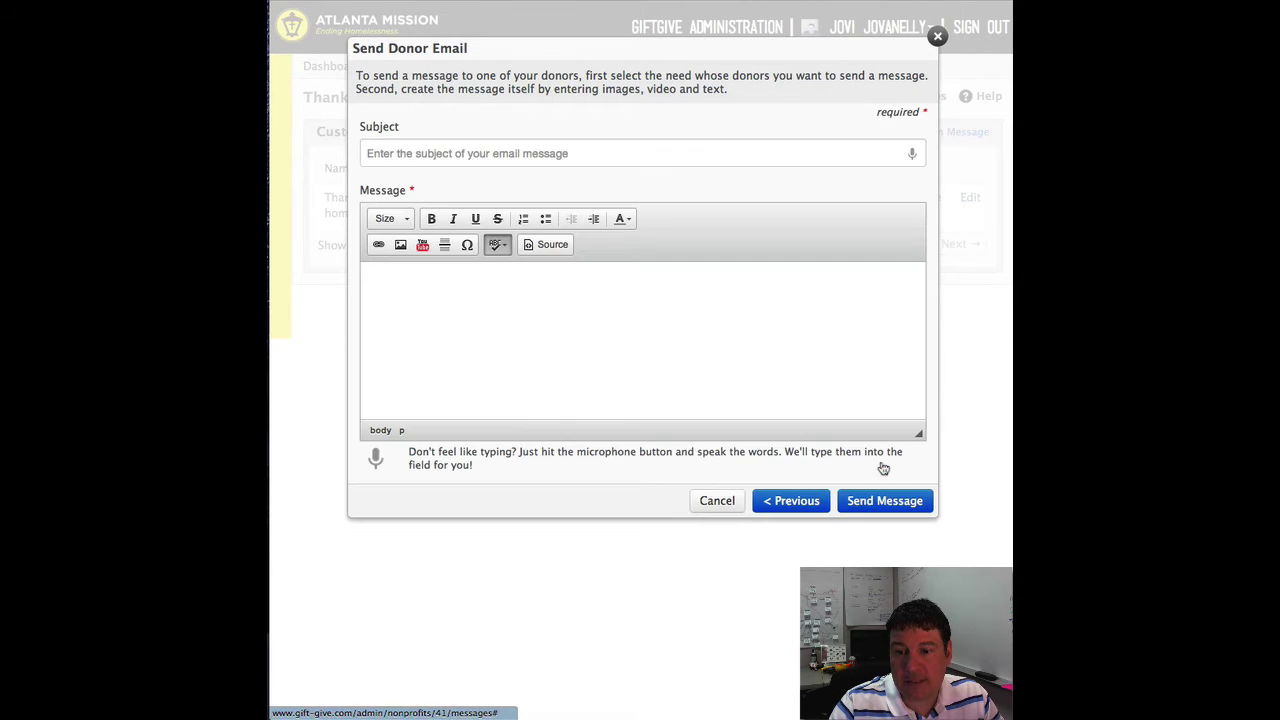
click(422, 244)
click(804, 458)
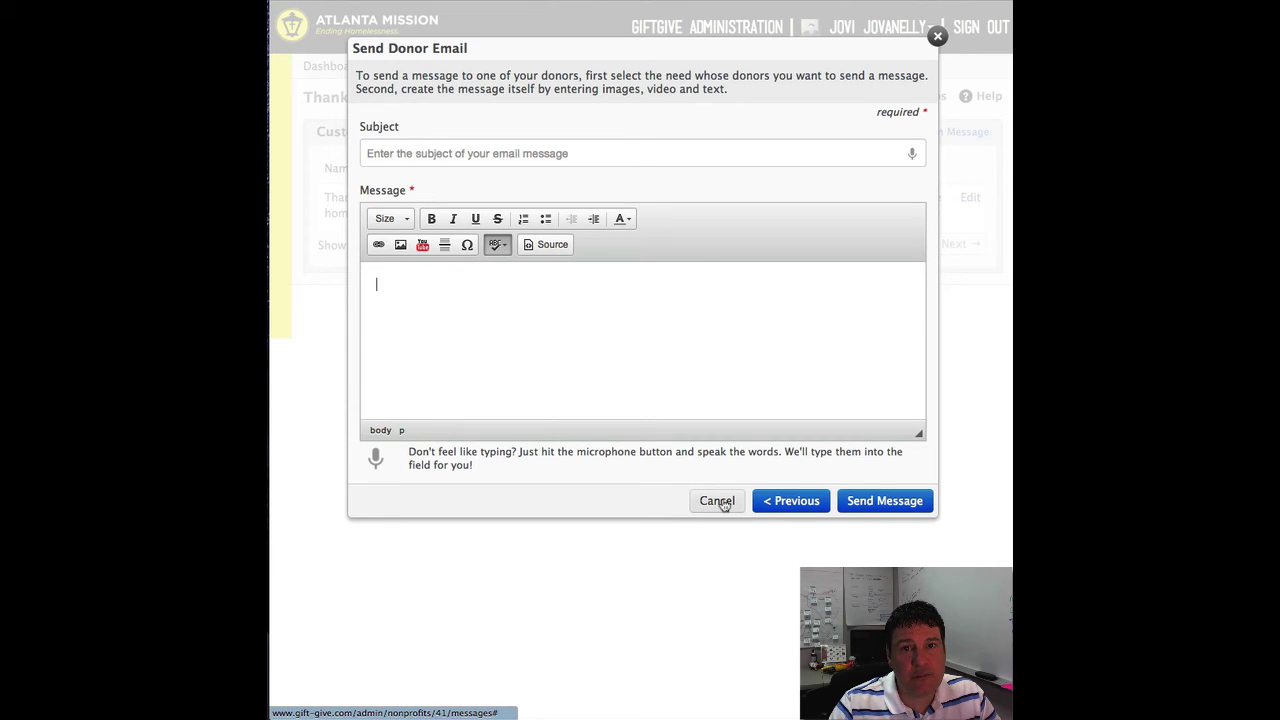
click(717, 501)
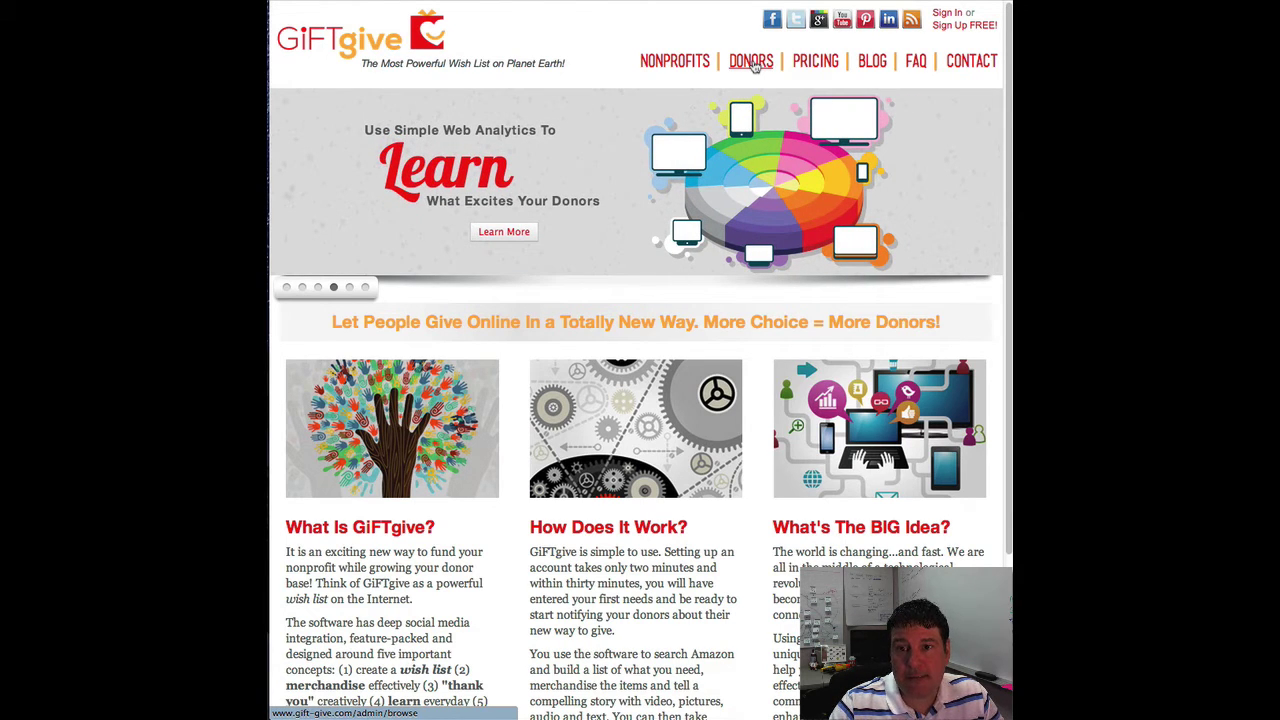
Open the DONORS Browse page from the home page and scroll to the bottom of the needs
click(752, 62)
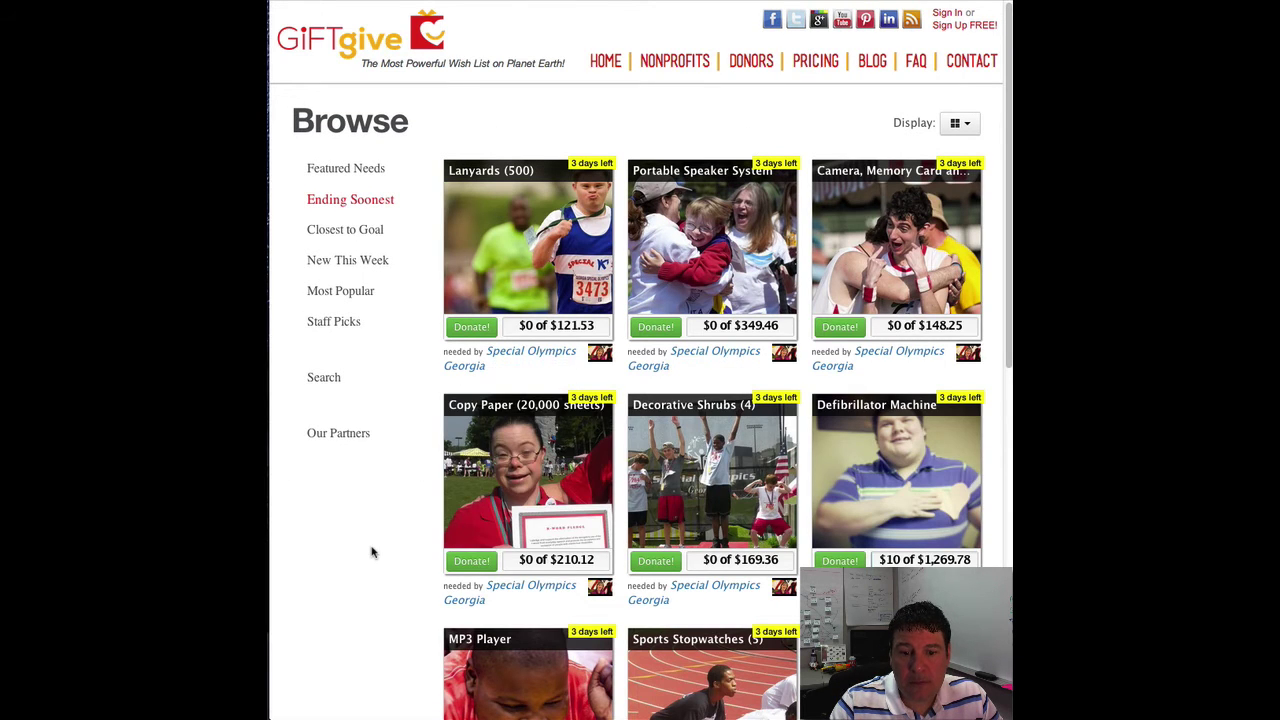
scroll(371, 552, down, 10)
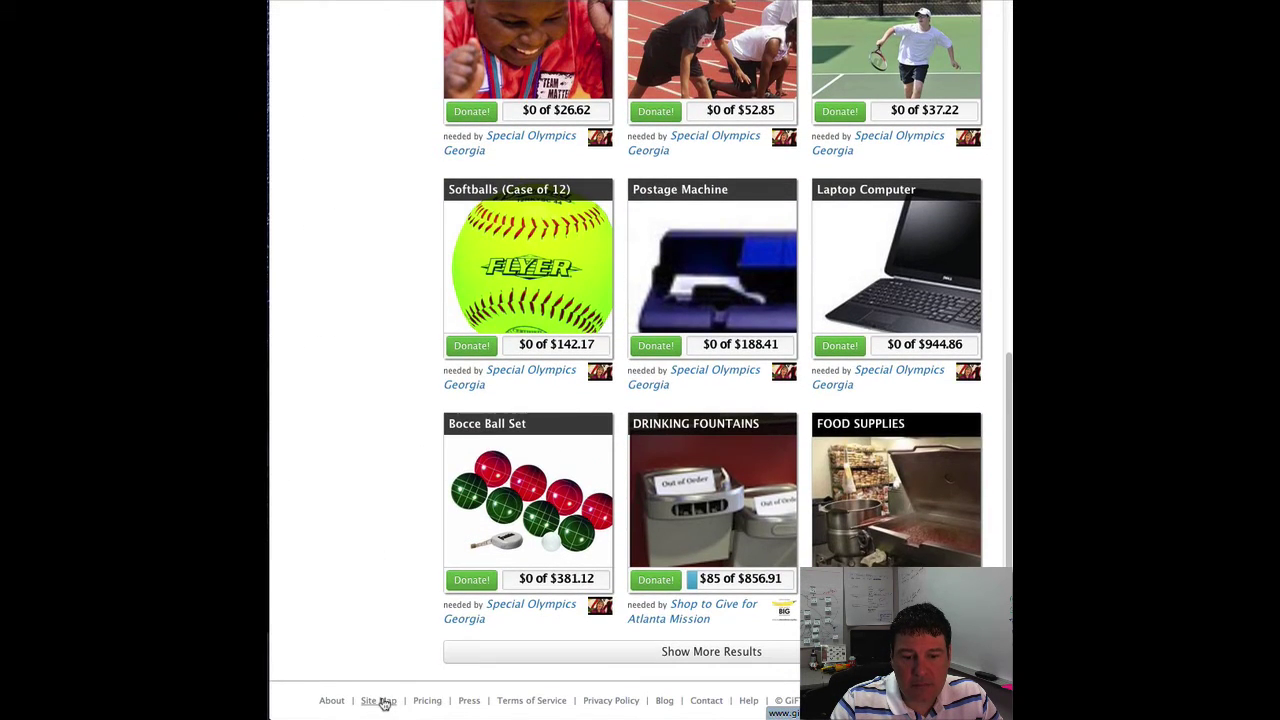
View the footer Site Map, then switch back to the Release Notes - 2013.04.23 tab
click(379, 701)
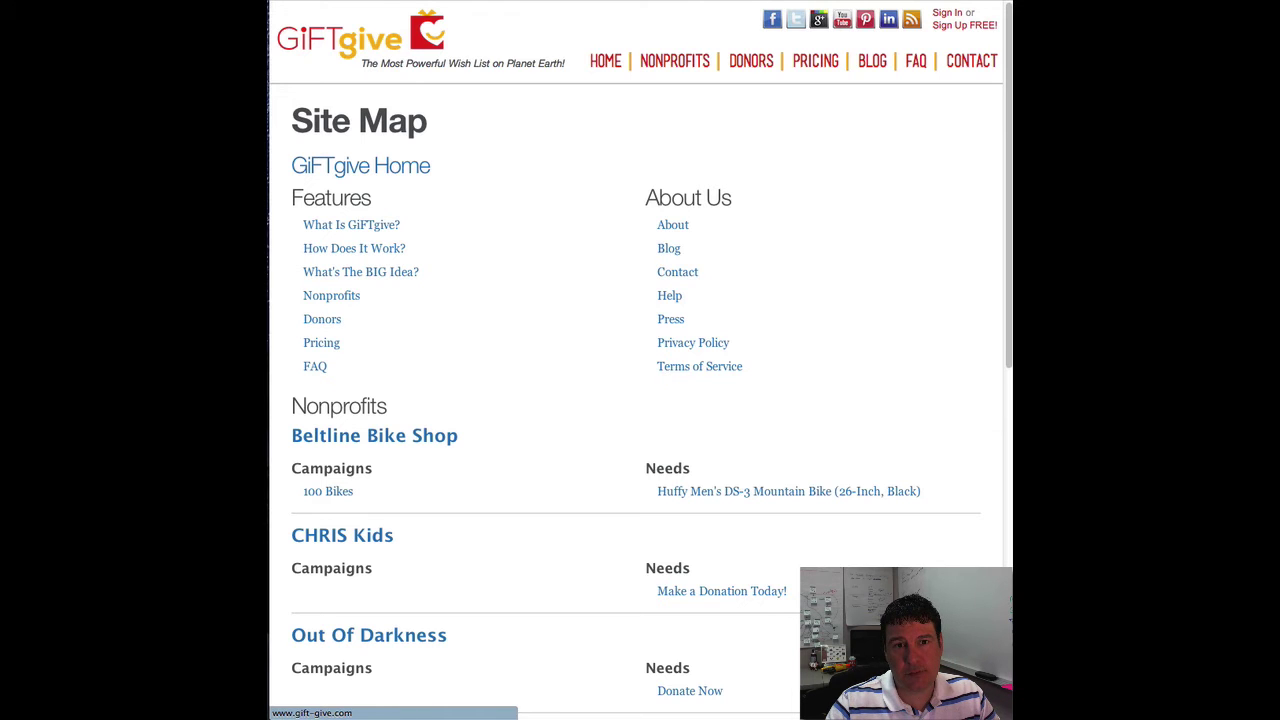
key(ctrl+shift+Tab)
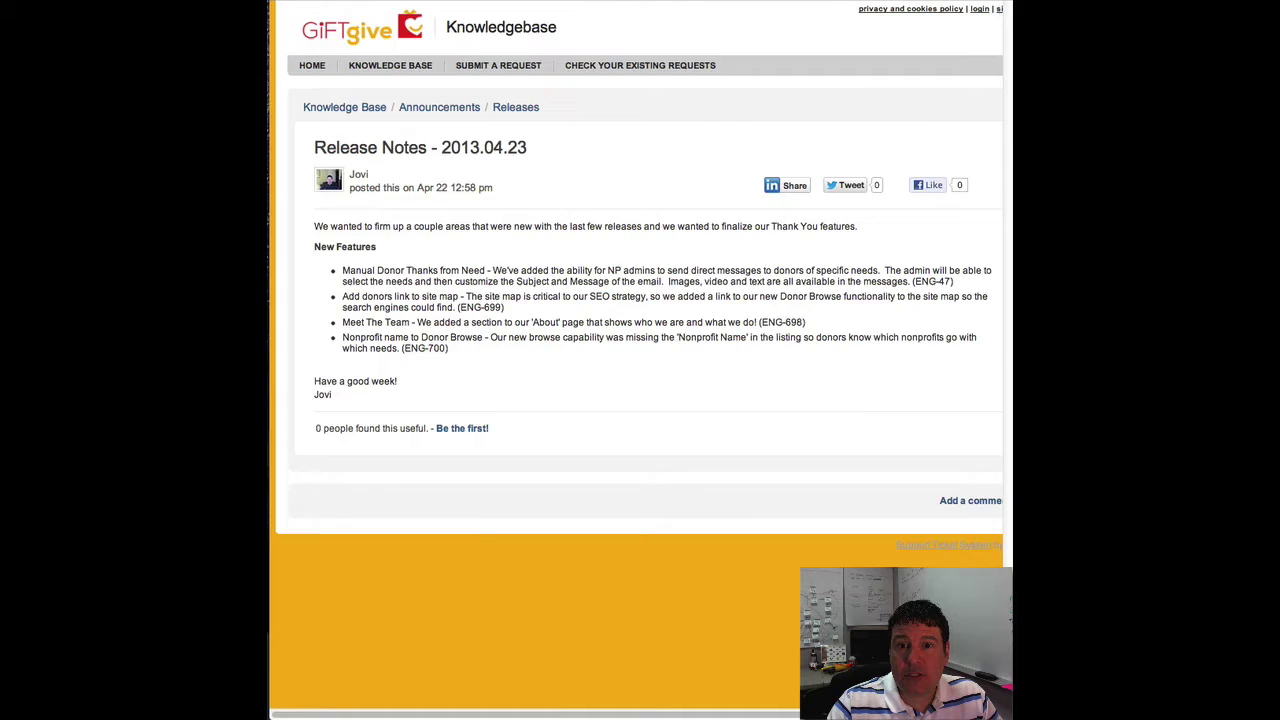
Show the About GiFTgive page's Meet Our Team section, then return to the release notes
key(ctrl+Tab)
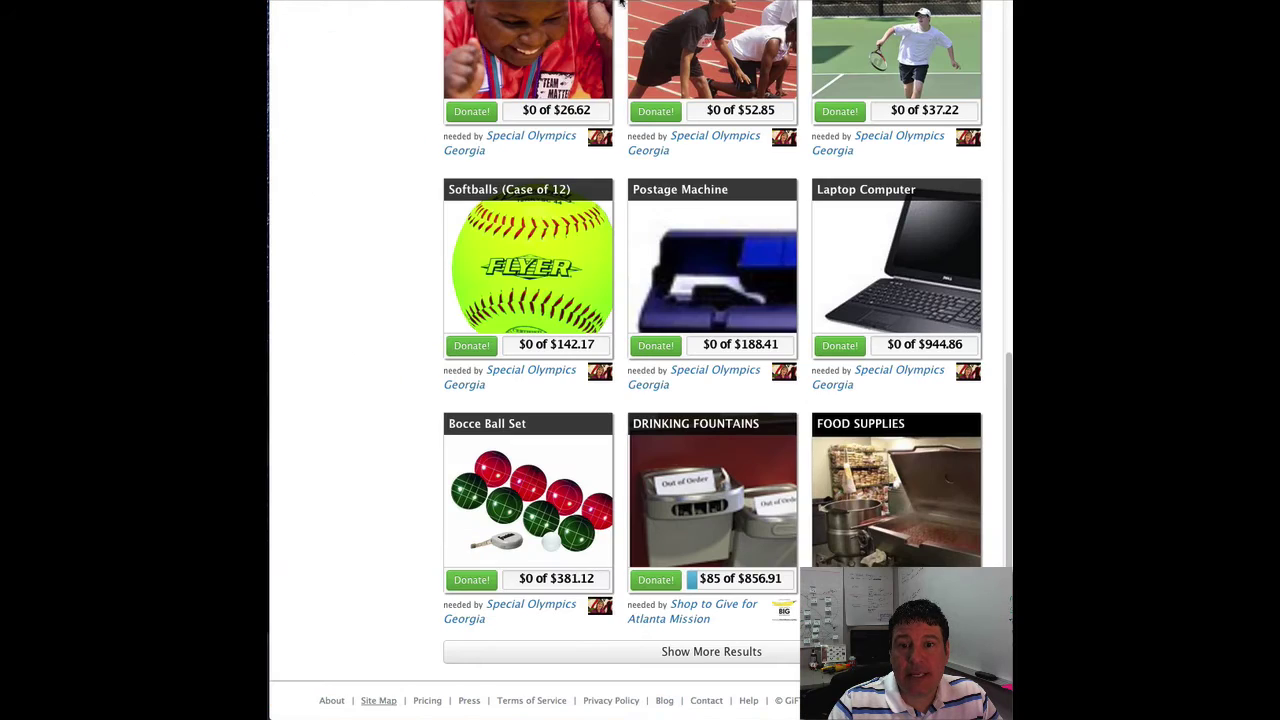
click(331, 700)
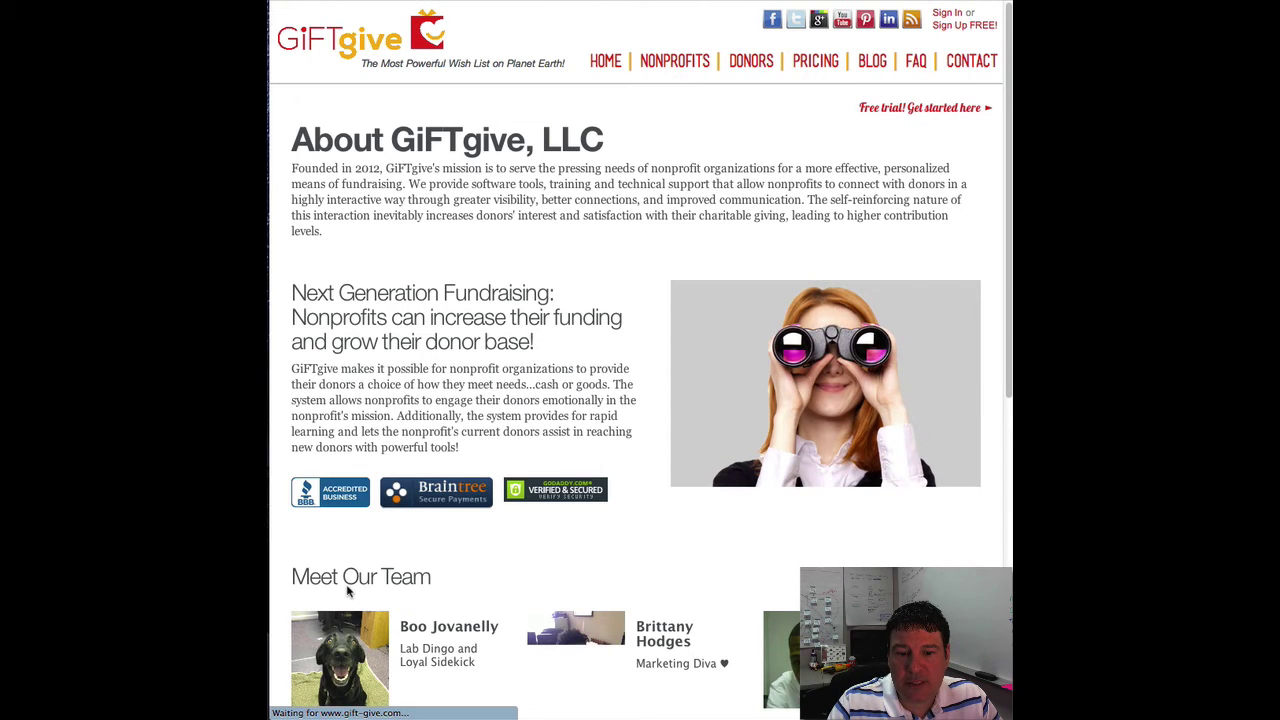
scroll(511, 599, down, 10)
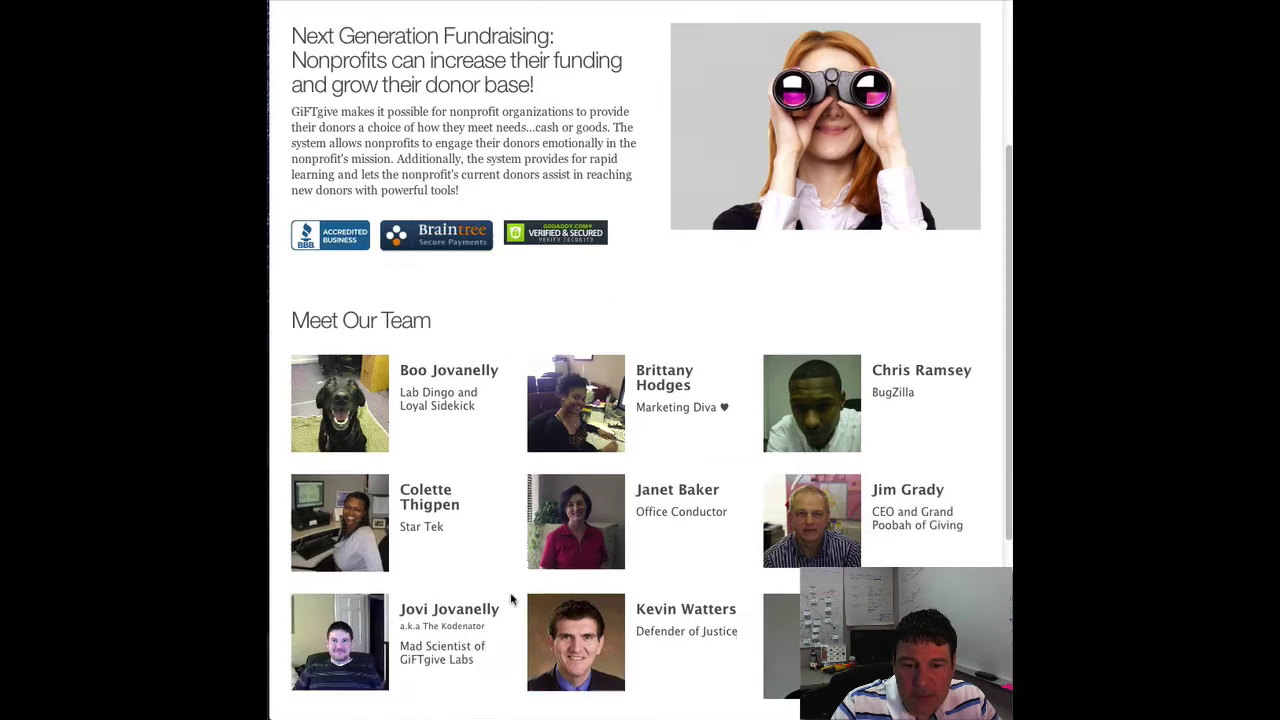
scroll(511, 599, up, 2)
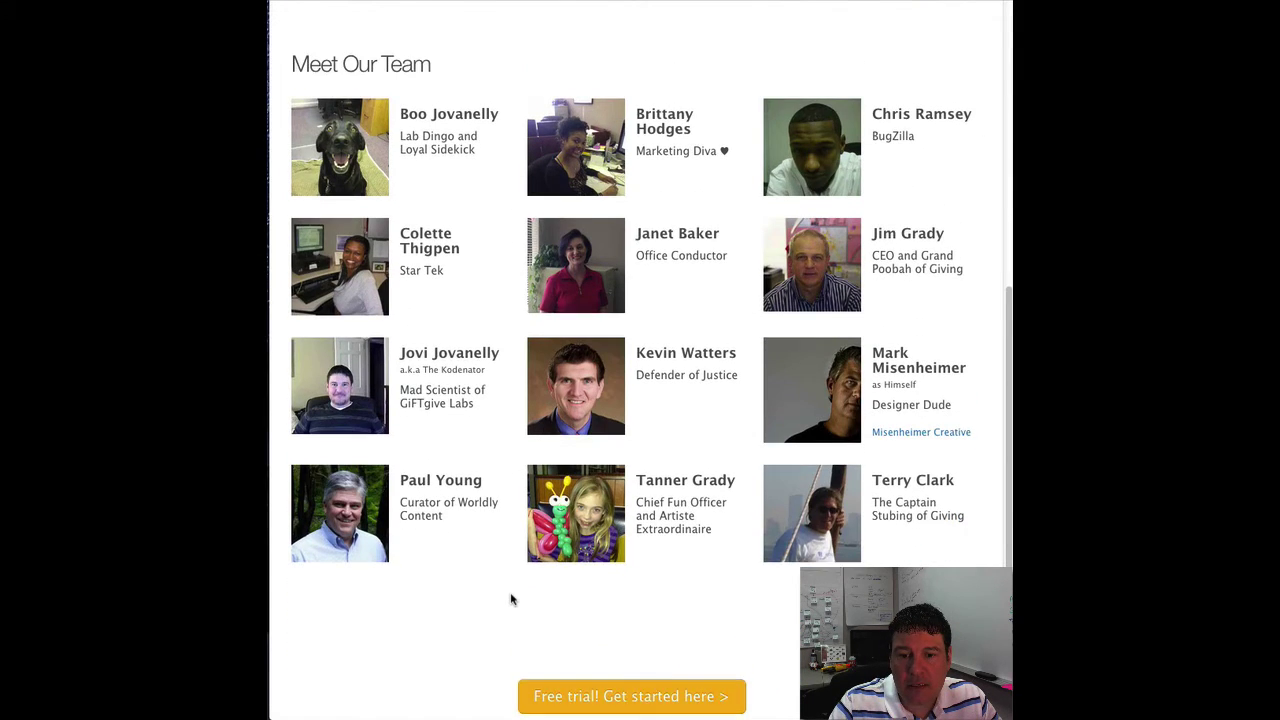
scroll(511, 599, down, 2)
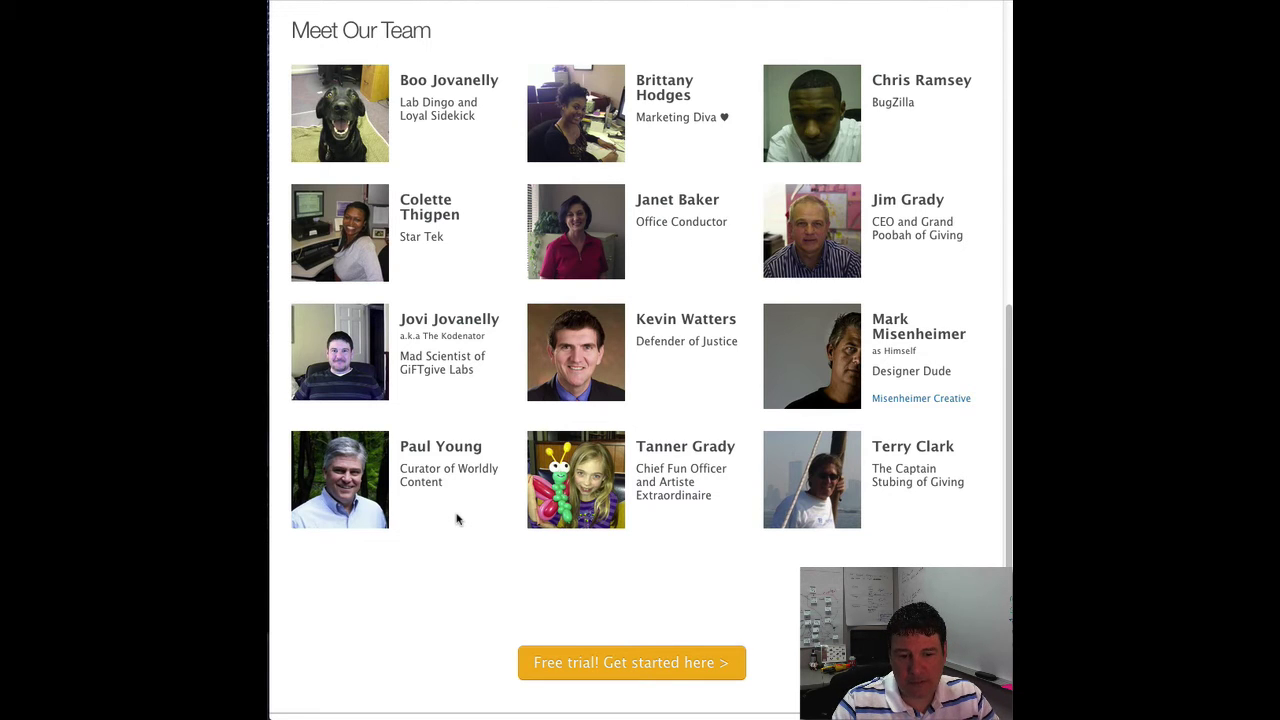
key(super+w)
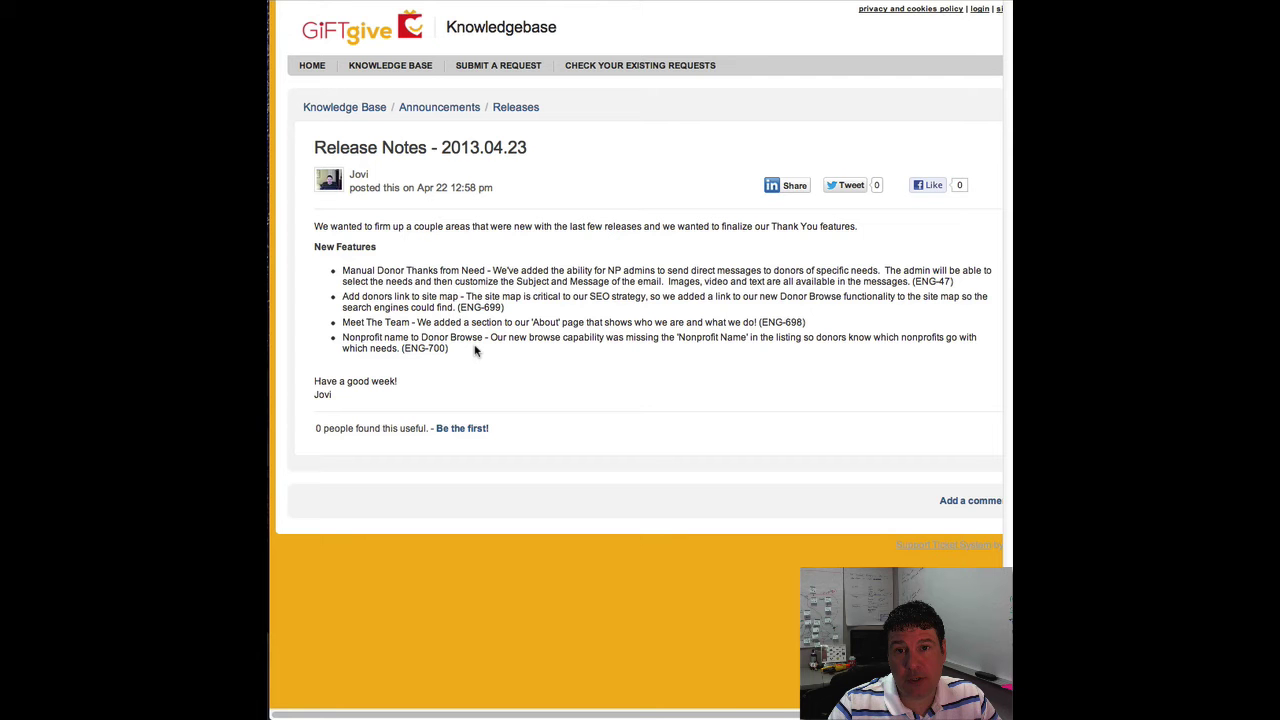
Bring the donor Browse page back up and scroll to its top
key(super+w)
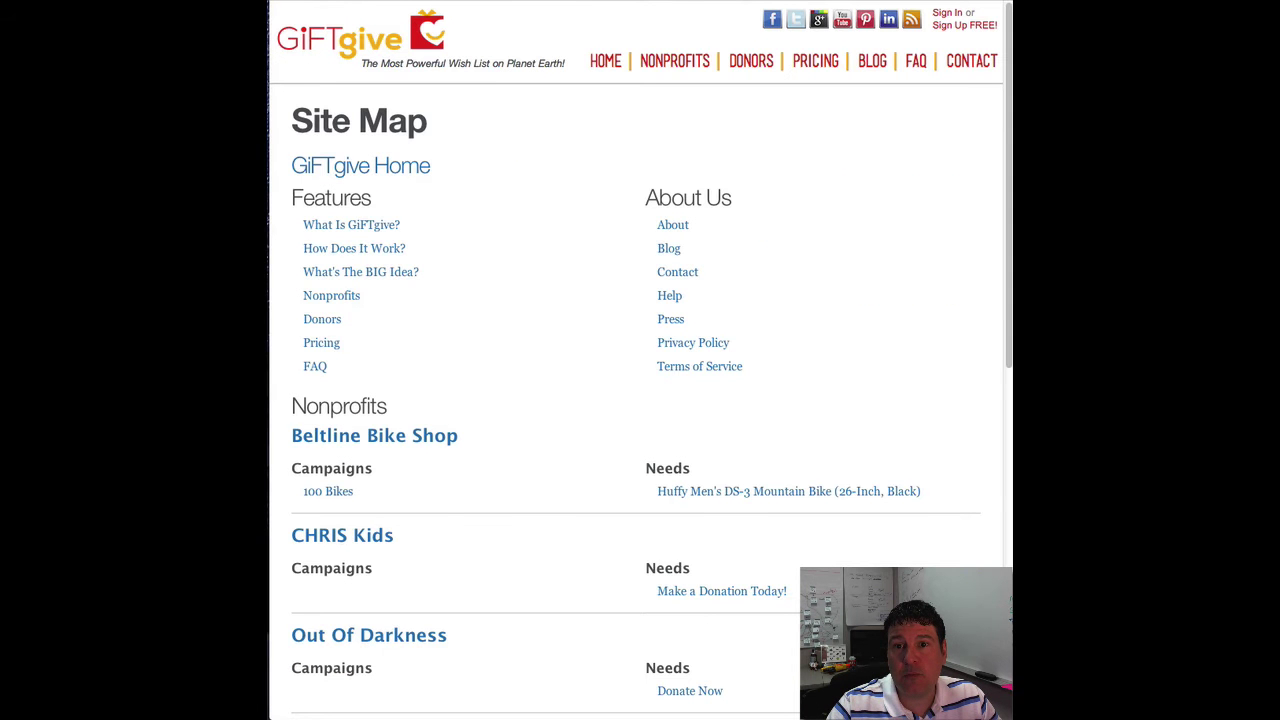
key(super+w)
scroll(632, 272, up, 15)
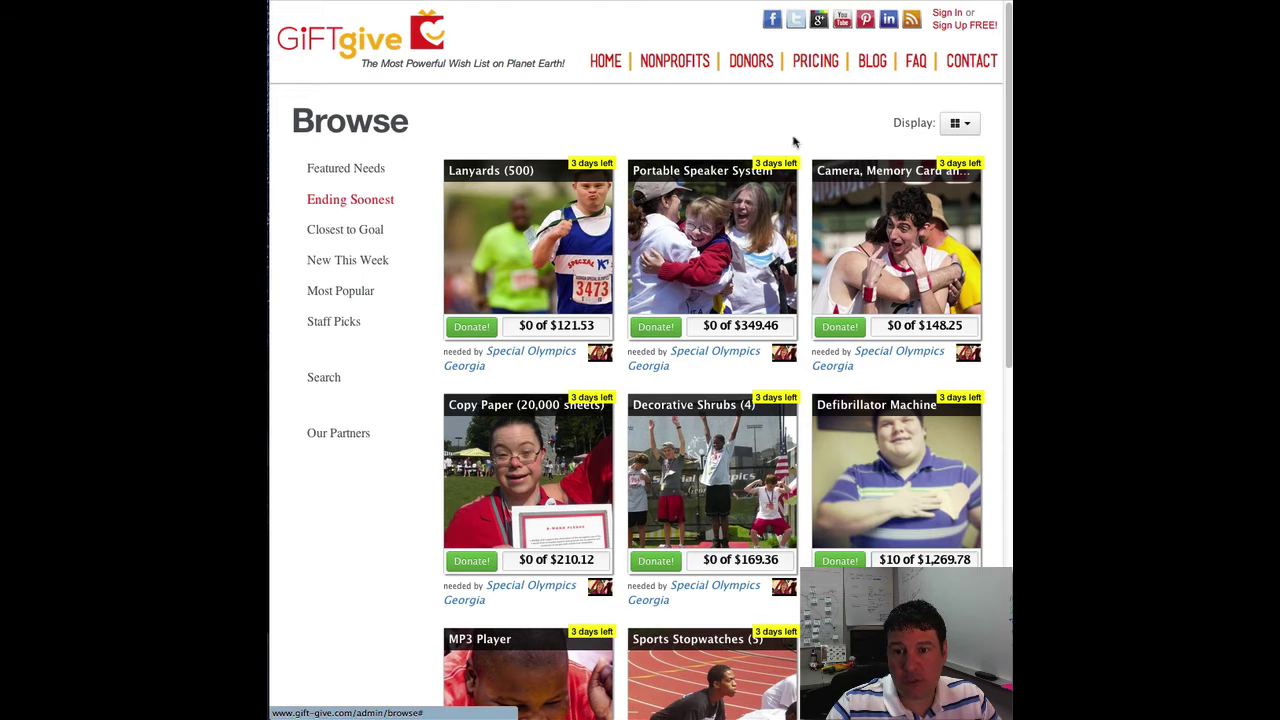
Switch the needs display to List, then back to Tiles
click(958, 123)
click(945, 174)
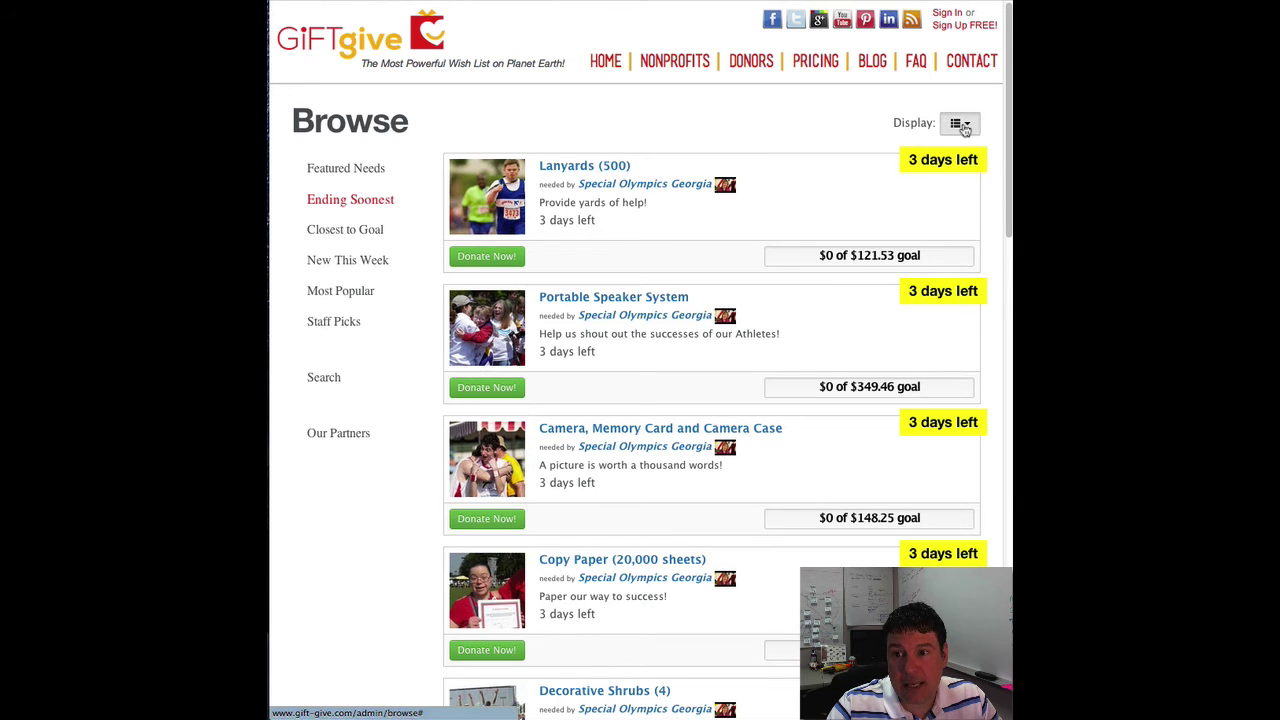
click(958, 123)
click(940, 152)
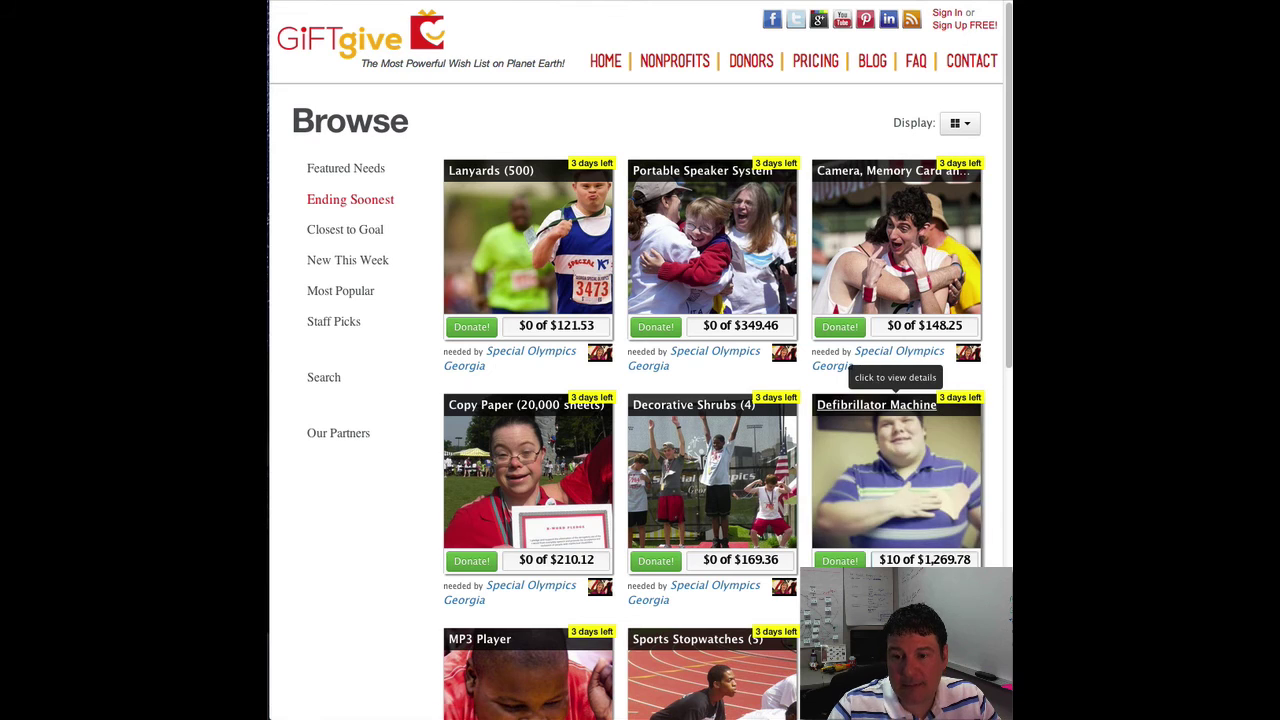
Search for Our Partners to bring up the partner nonprofits
click(336, 389)
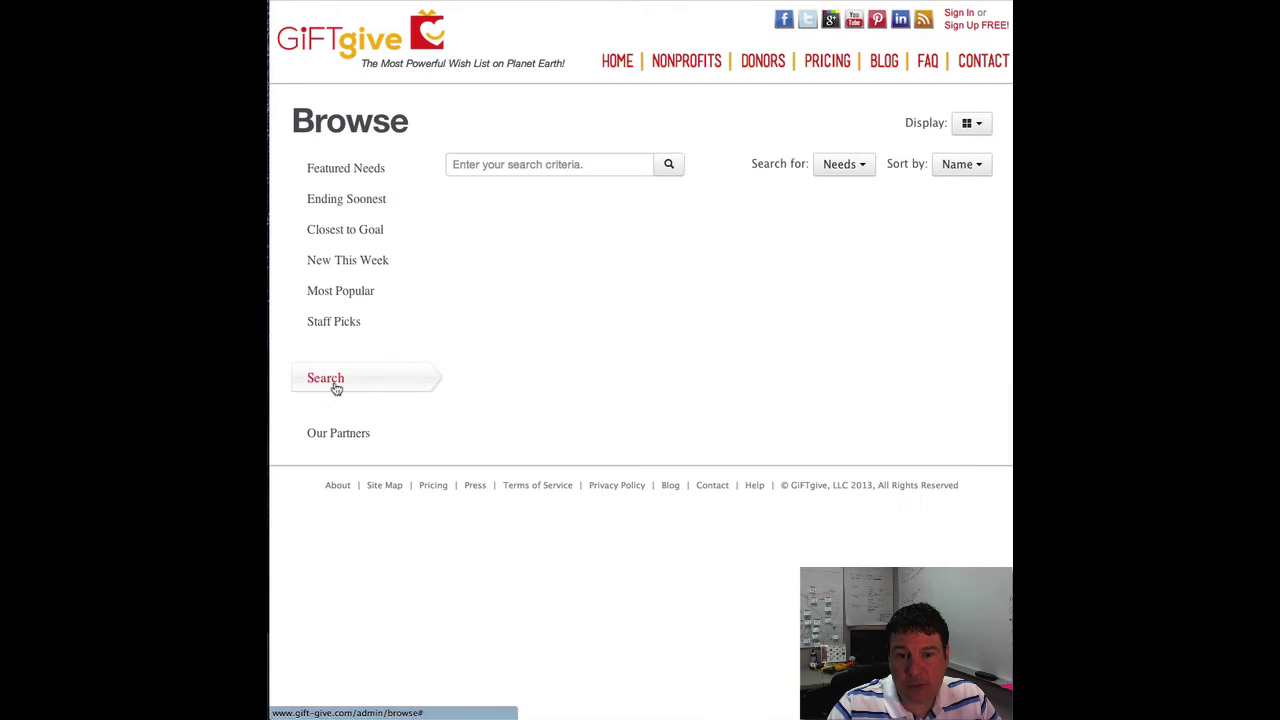
click(843, 164)
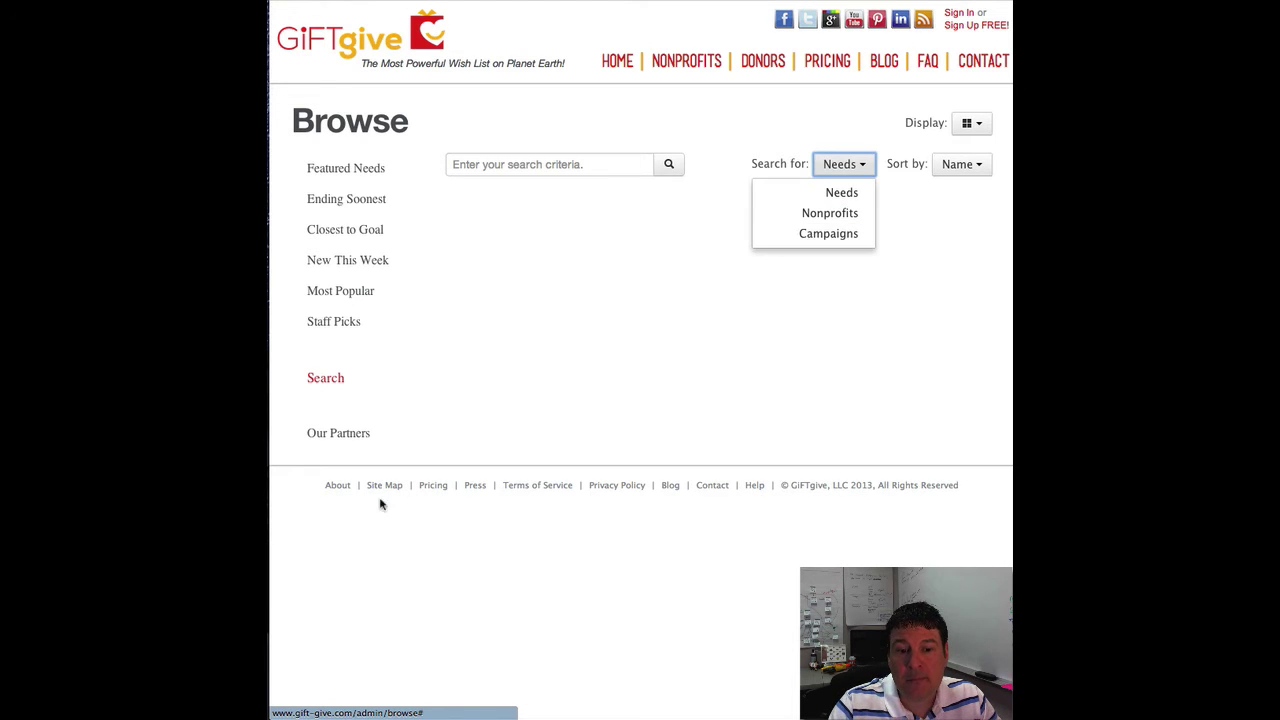
click(324, 436)
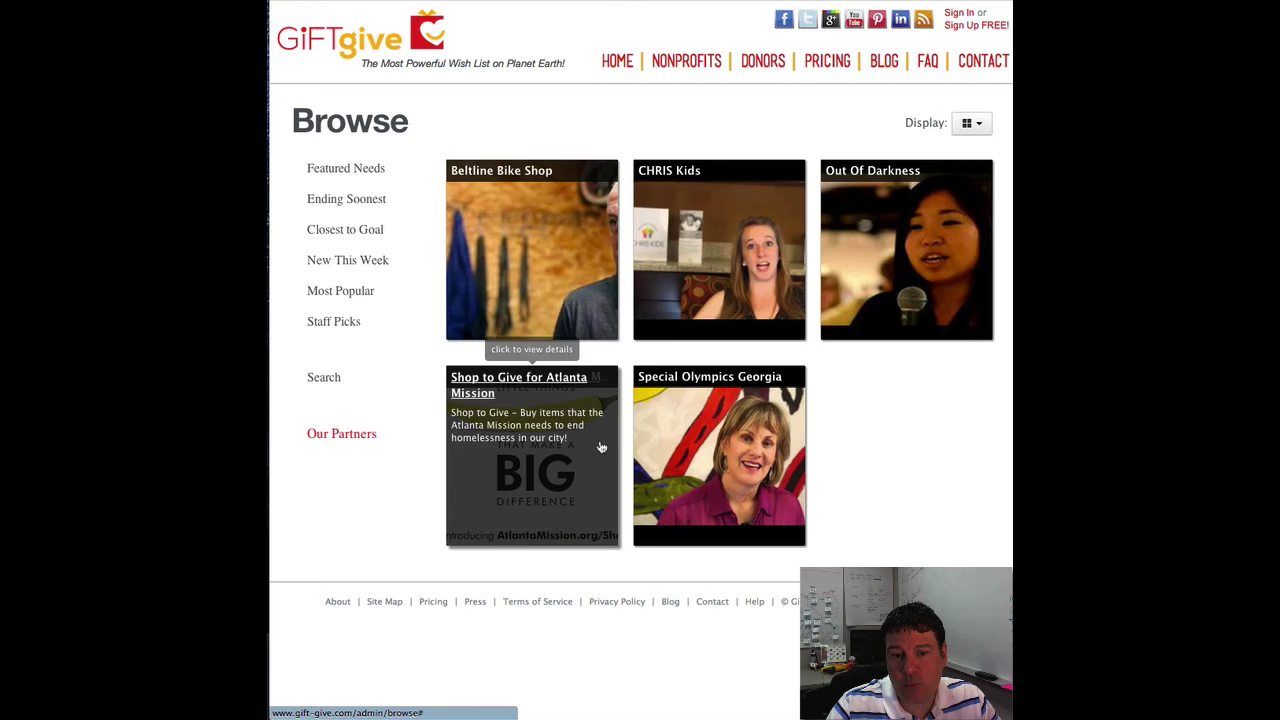
Set the display to List and show the Featured Needs with their nonprofits
click(974, 127)
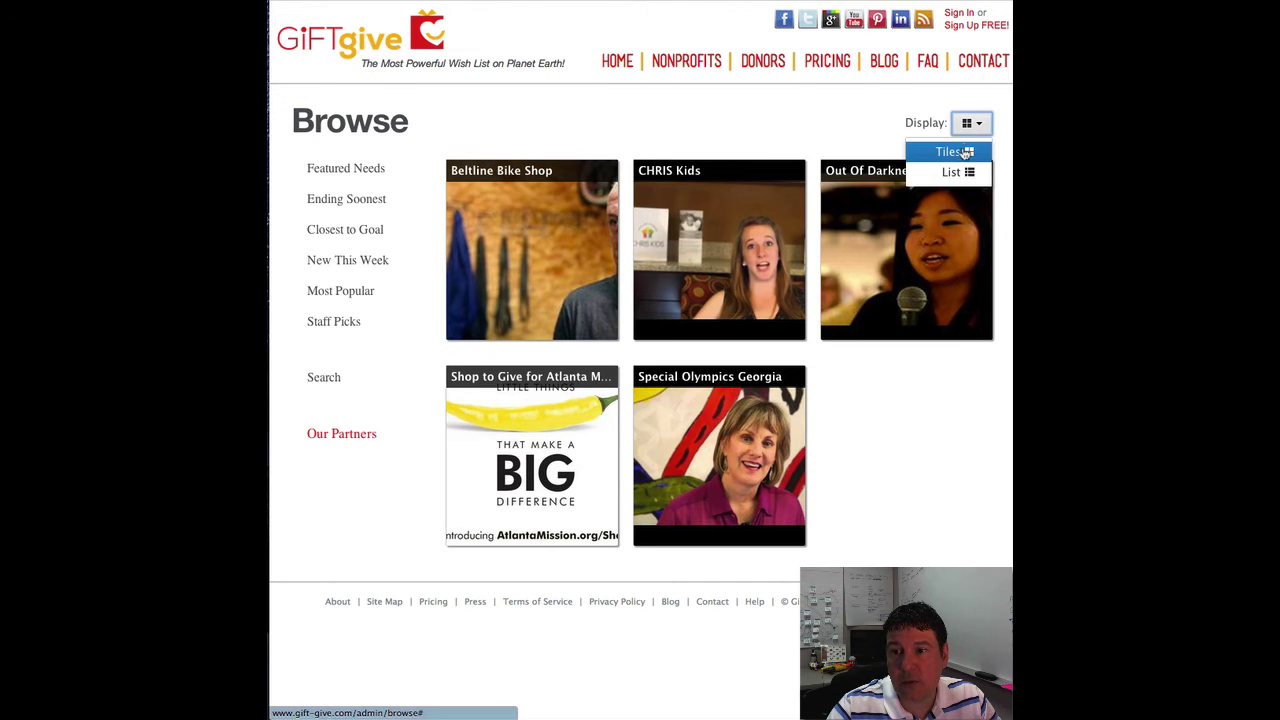
click(955, 170)
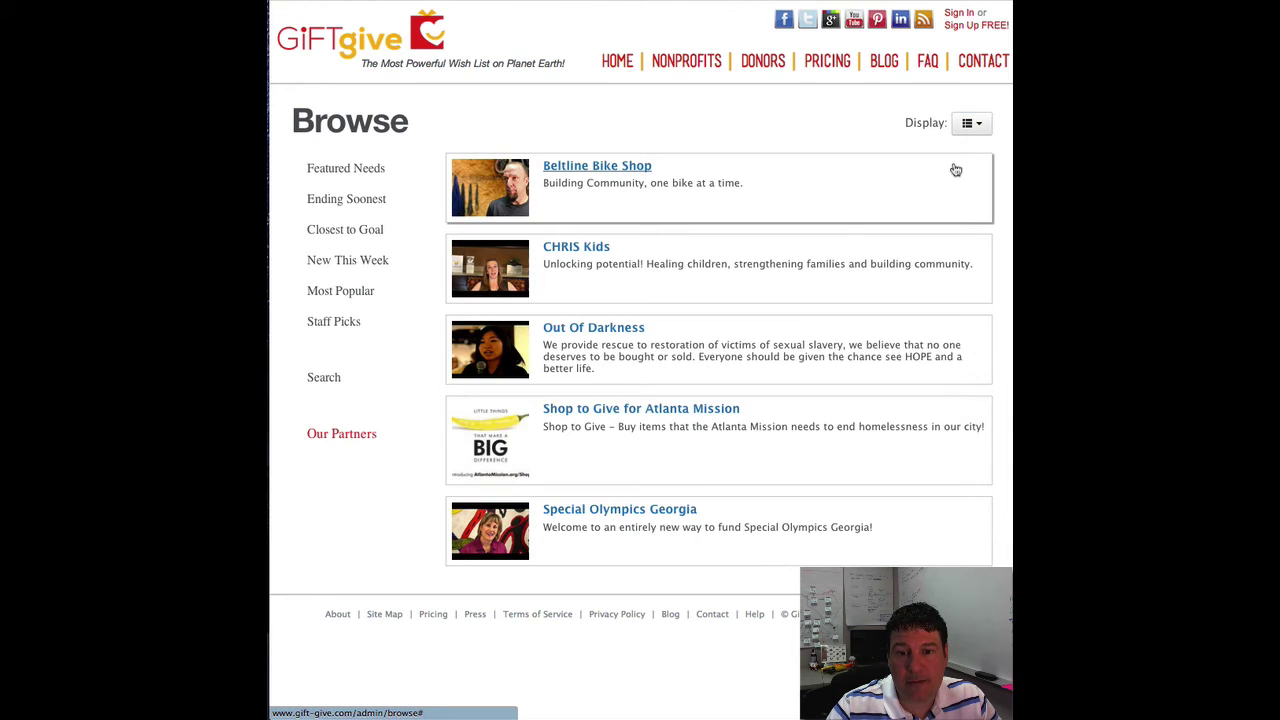
click(348, 172)
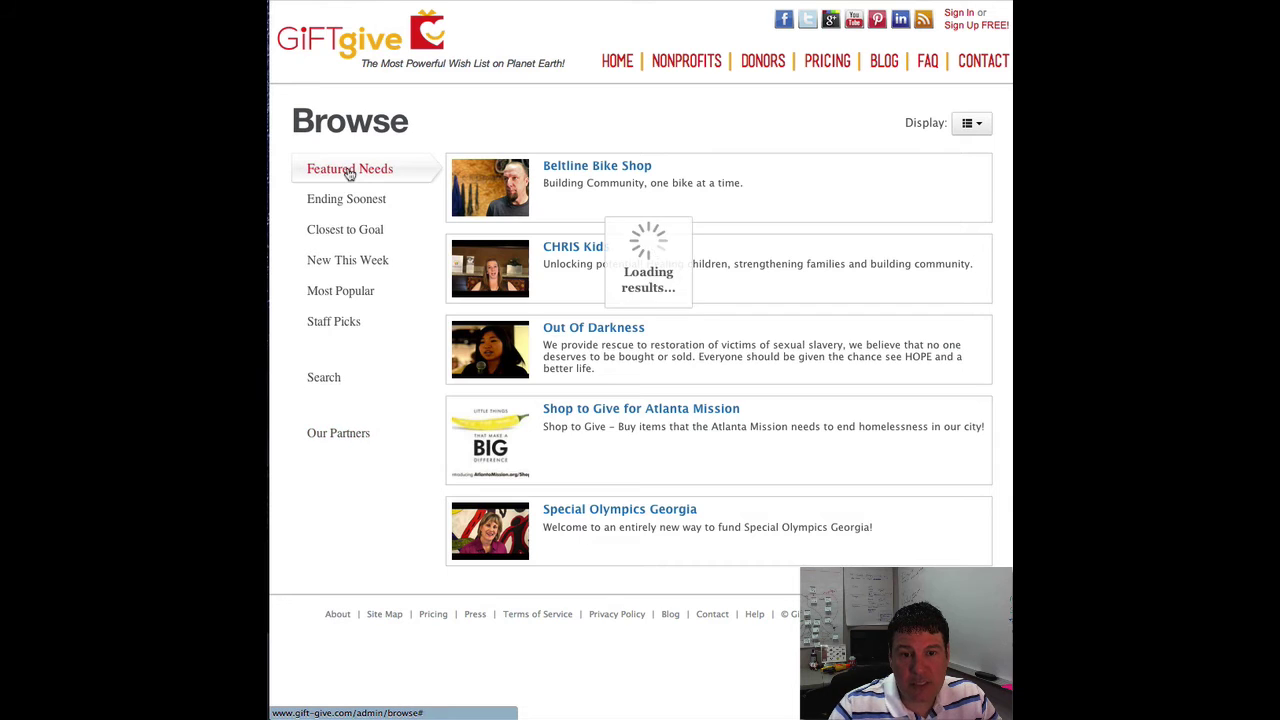